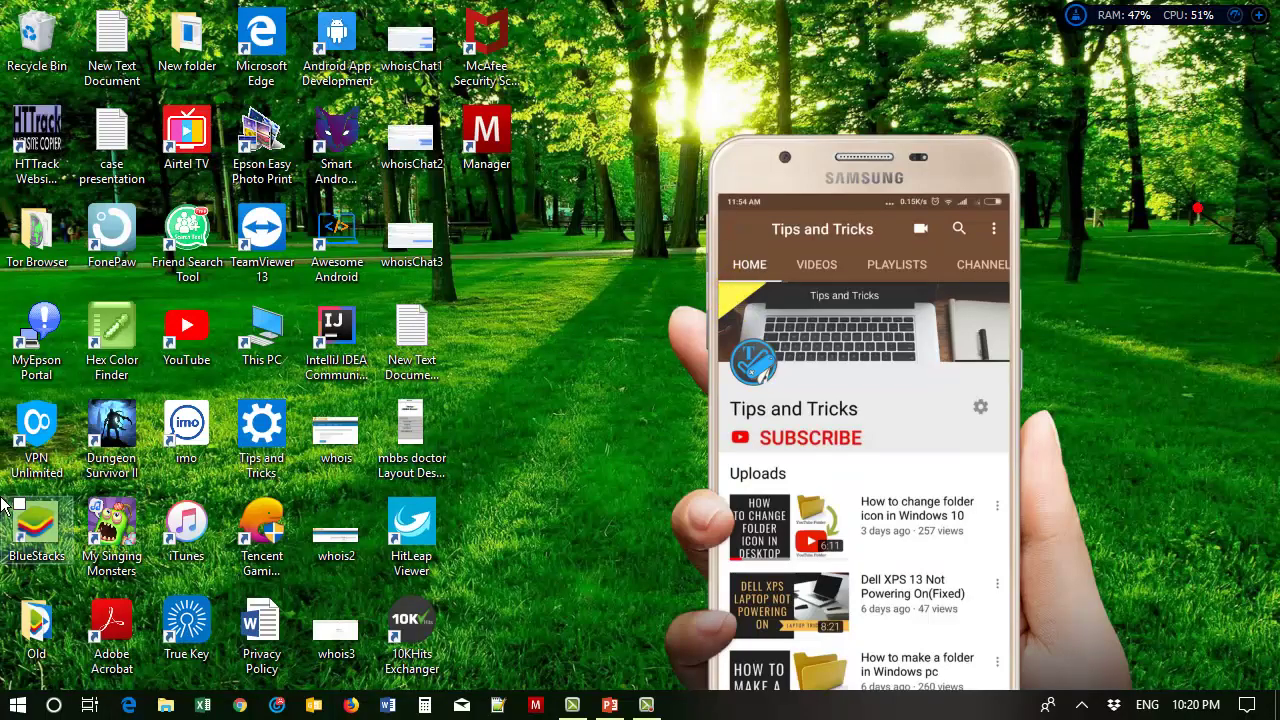
Open the Start menu from the taskbar's Start button
{"action": "left_click", "coordinate": [17, 705]}
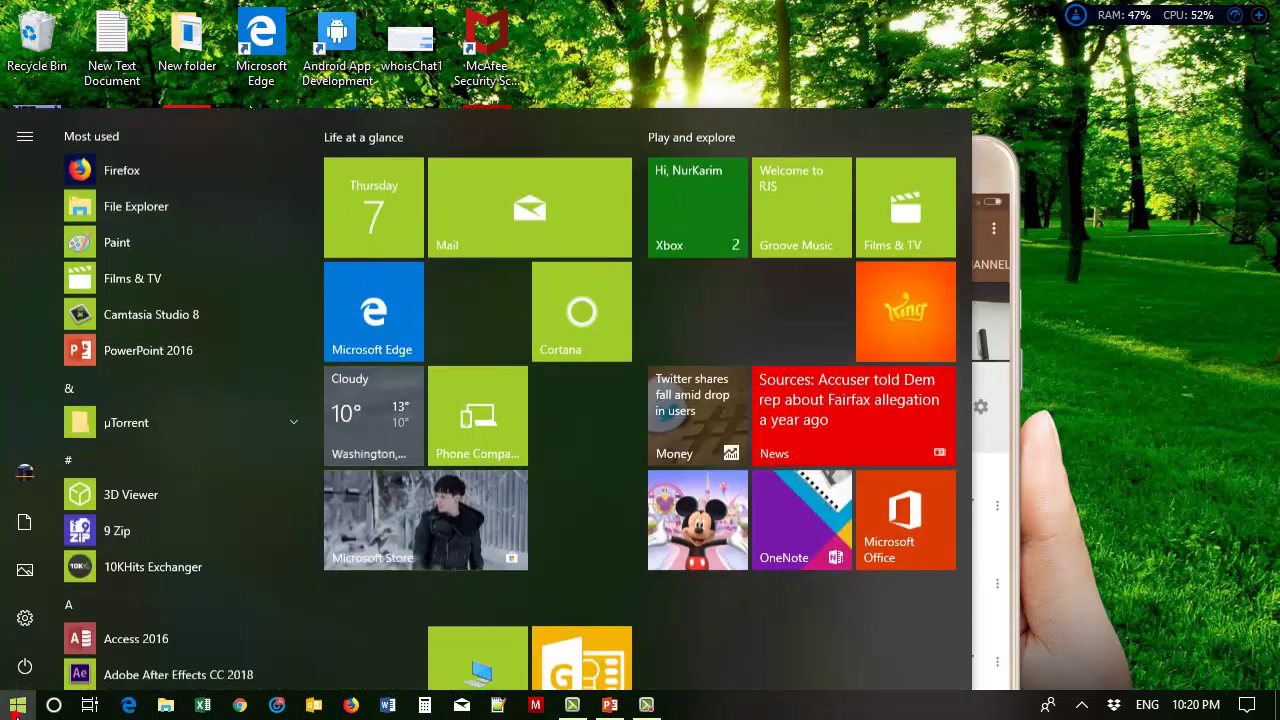
Navigate to Settings > System > About, showing device name Tips-and-Tricks
{"action": "left_click", "coordinate": [26, 622]}
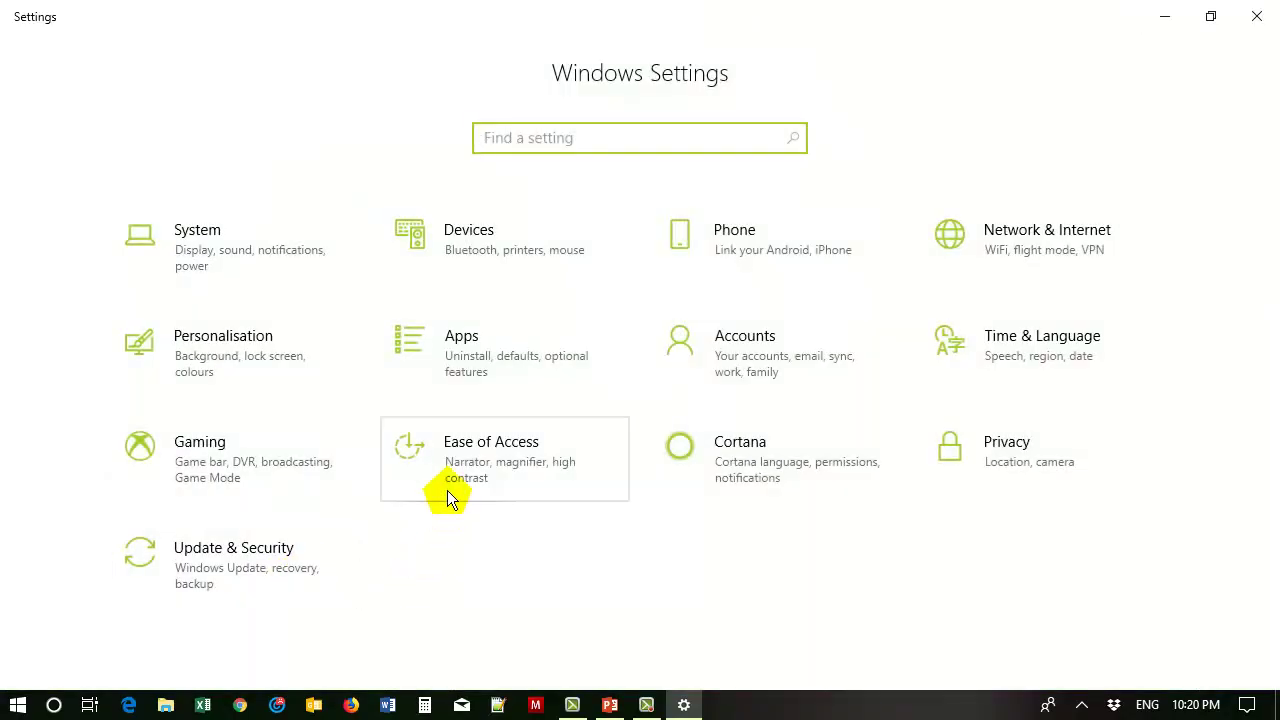
{"action": "left_click", "coordinate": [210, 239]}
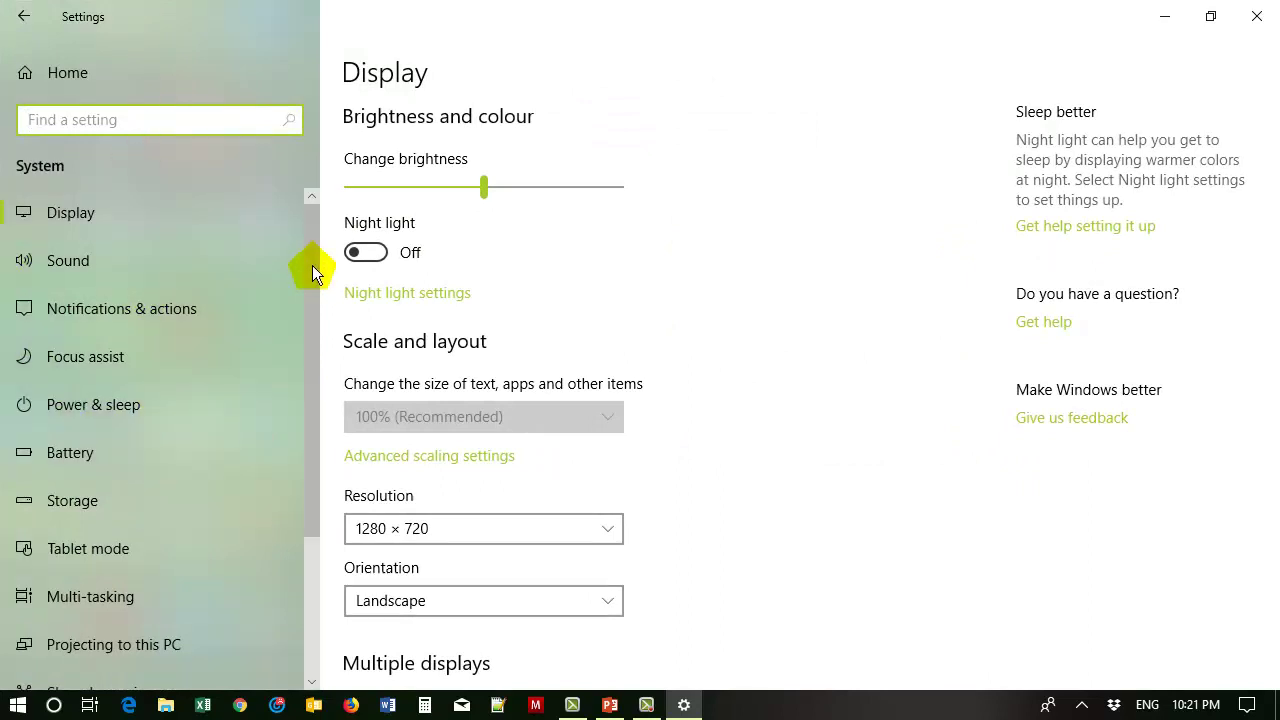
{"action": "left_click_drag", "start_coordinate": [310, 265], "coordinate": [308, 435]}
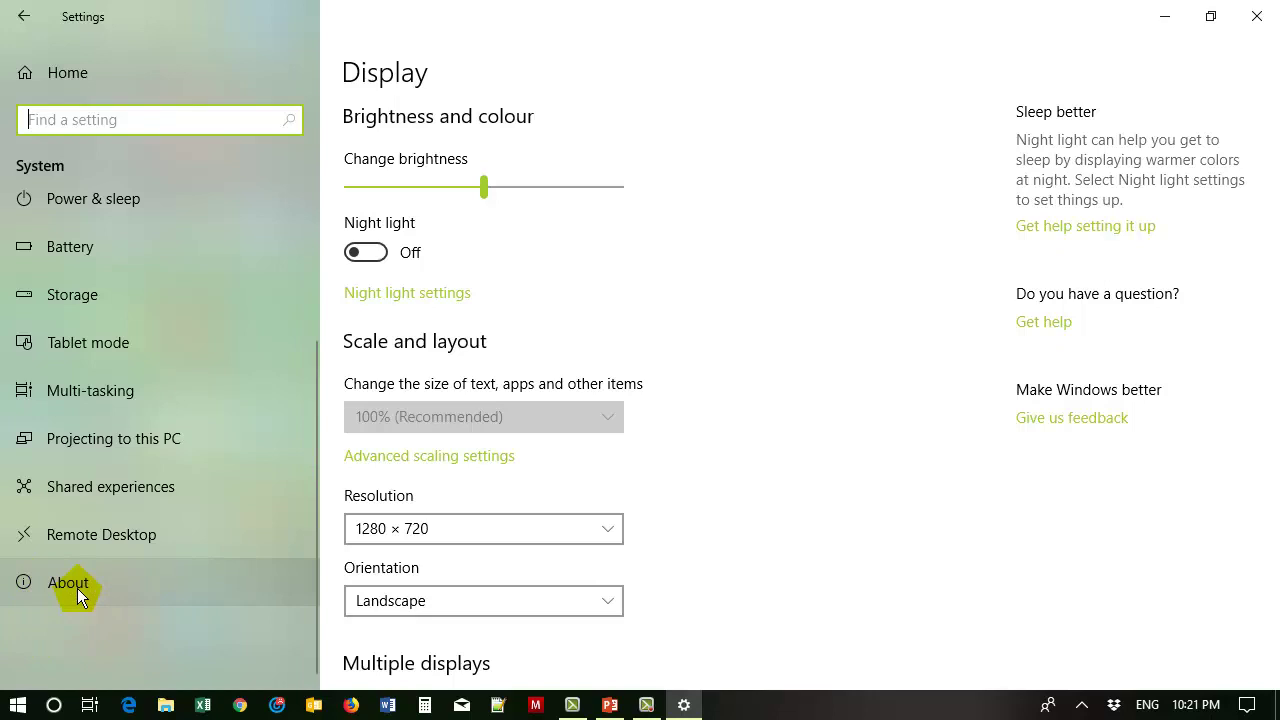
{"action": "left_click", "coordinate": [78, 588]}
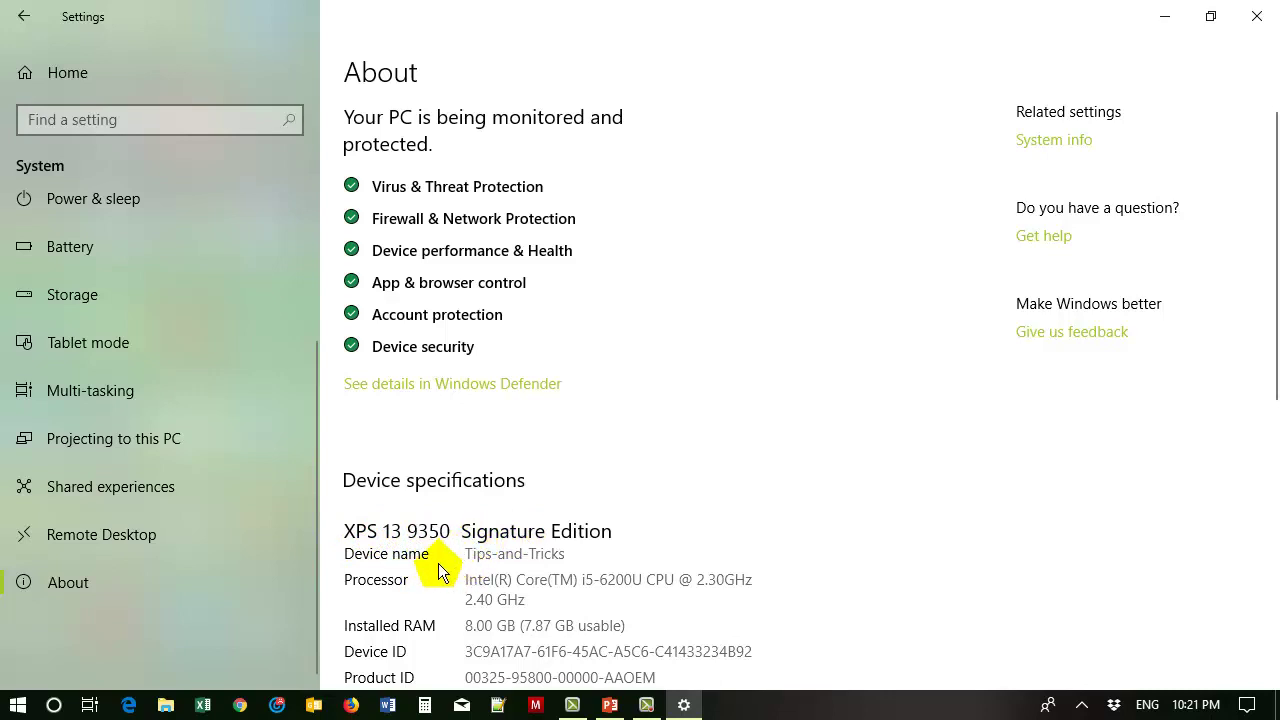
Highlight the Tips-and-Tricks device name, then scroll down to the Windows specifications
{"action": "left_click", "coordinate": [366, 557]}
{"action": "left_click_drag", "start_coordinate": [466, 555], "coordinate": [572, 555]}
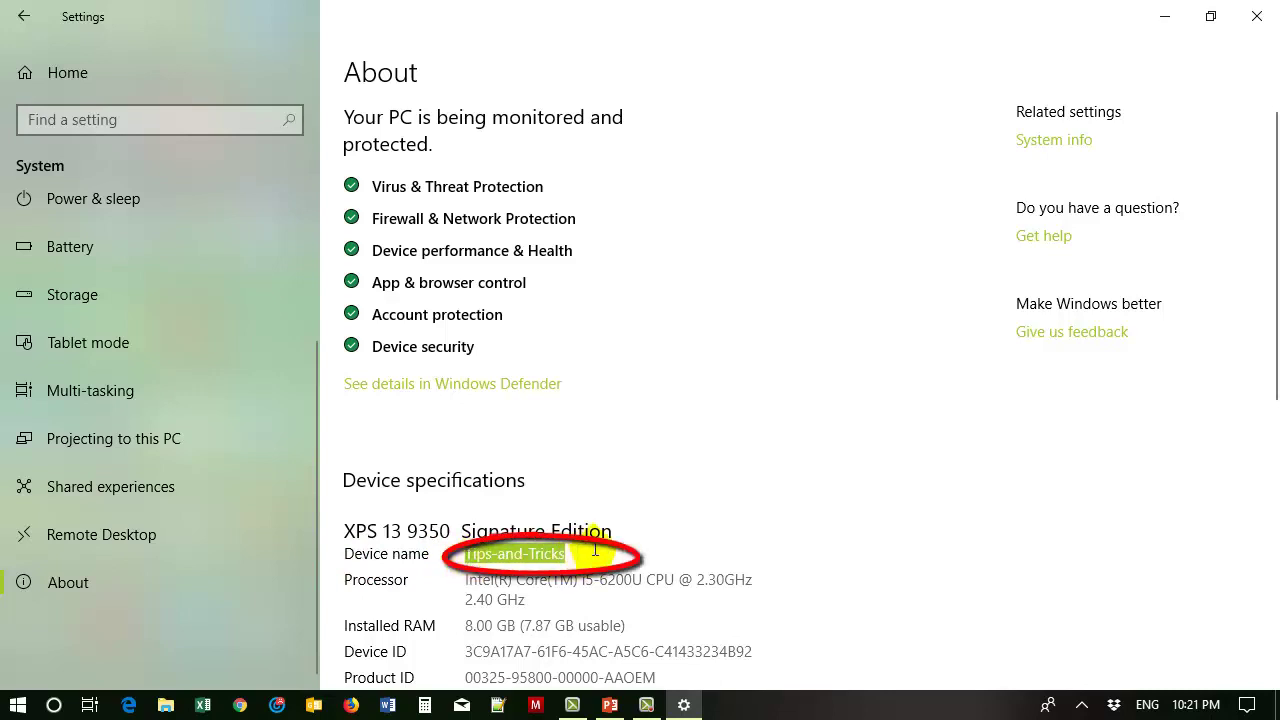
{"action": "left_click", "coordinate": [603, 557]}
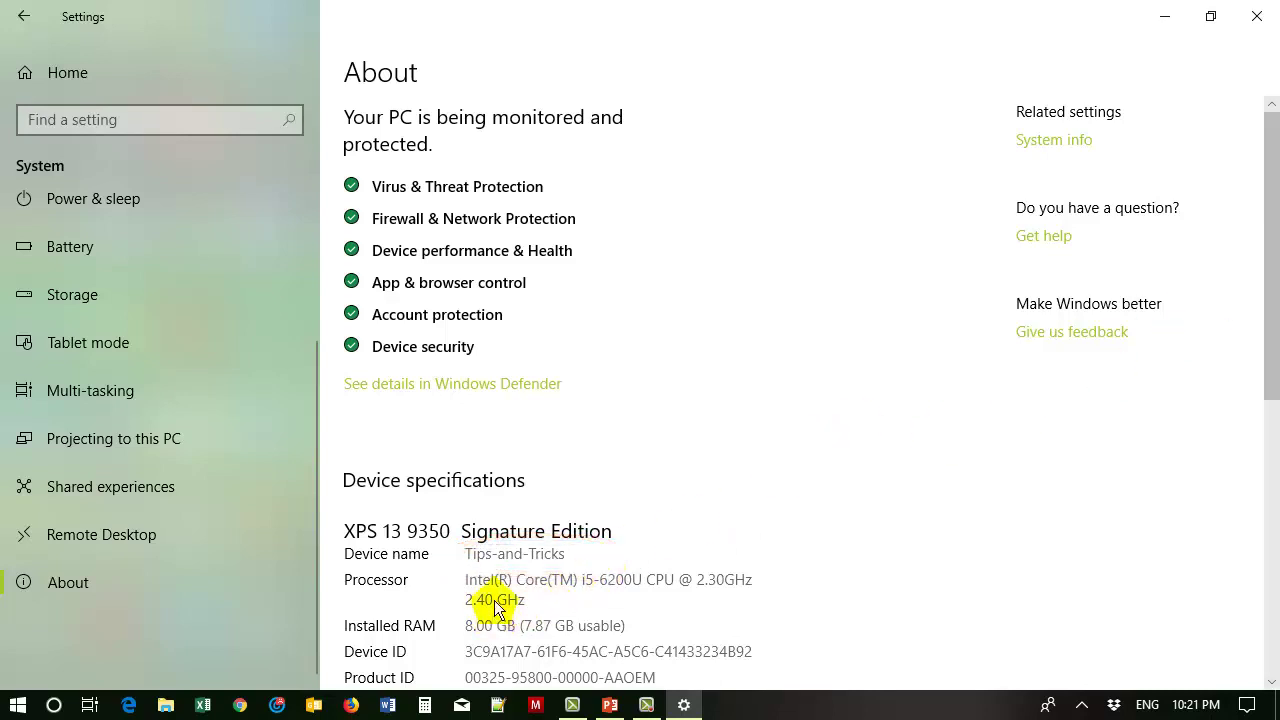
{"action": "left_click_drag", "start_coordinate": [1272, 236], "coordinate": [1270, 400]}
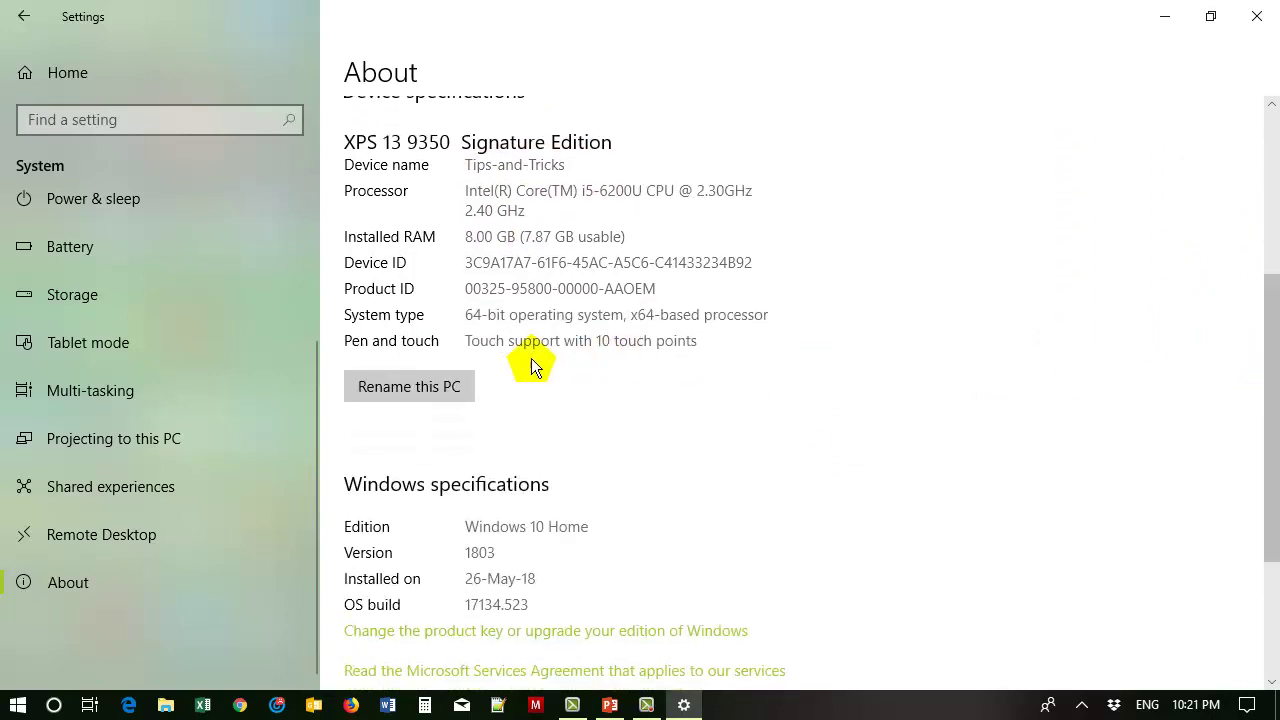
In the Rename your PC dialog, enter 'Tips Tricks' as the new PC name
{"action": "left_click", "coordinate": [424, 387]}
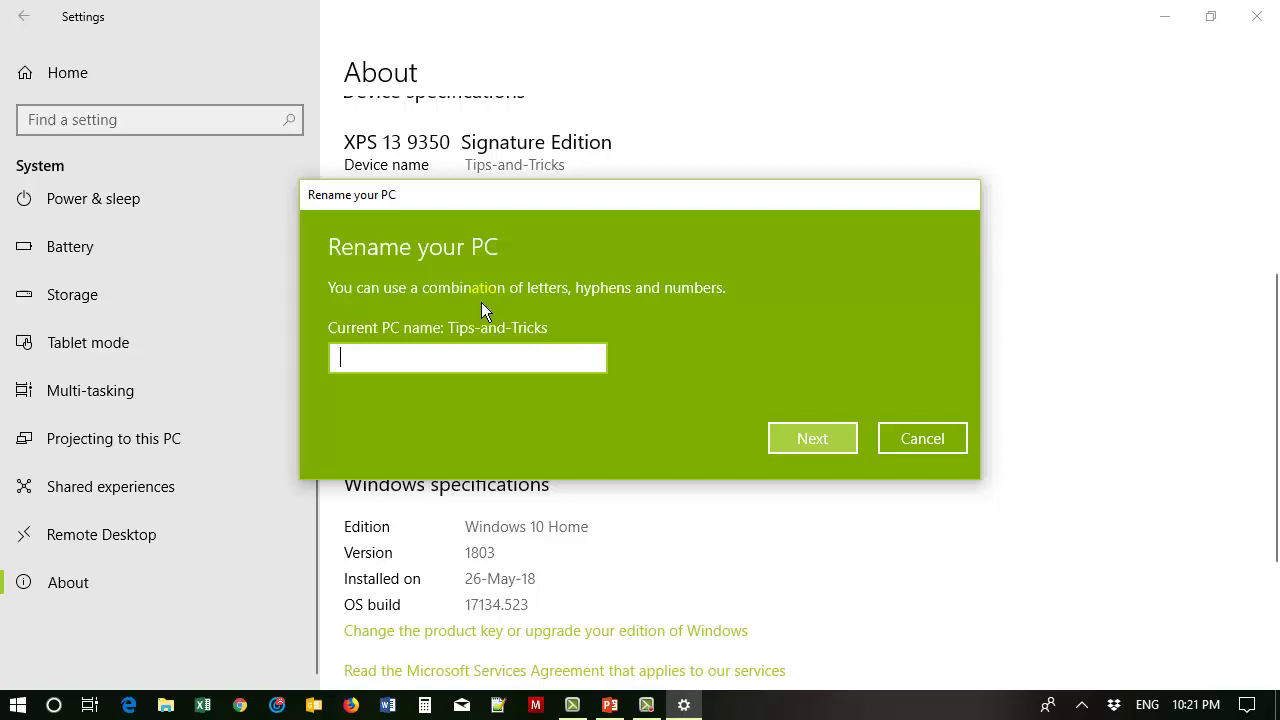
{"action": "left_click", "coordinate": [423, 355]}
{"action": "type", "text": "Tip"}
{"action": "type", "text": "s T"}
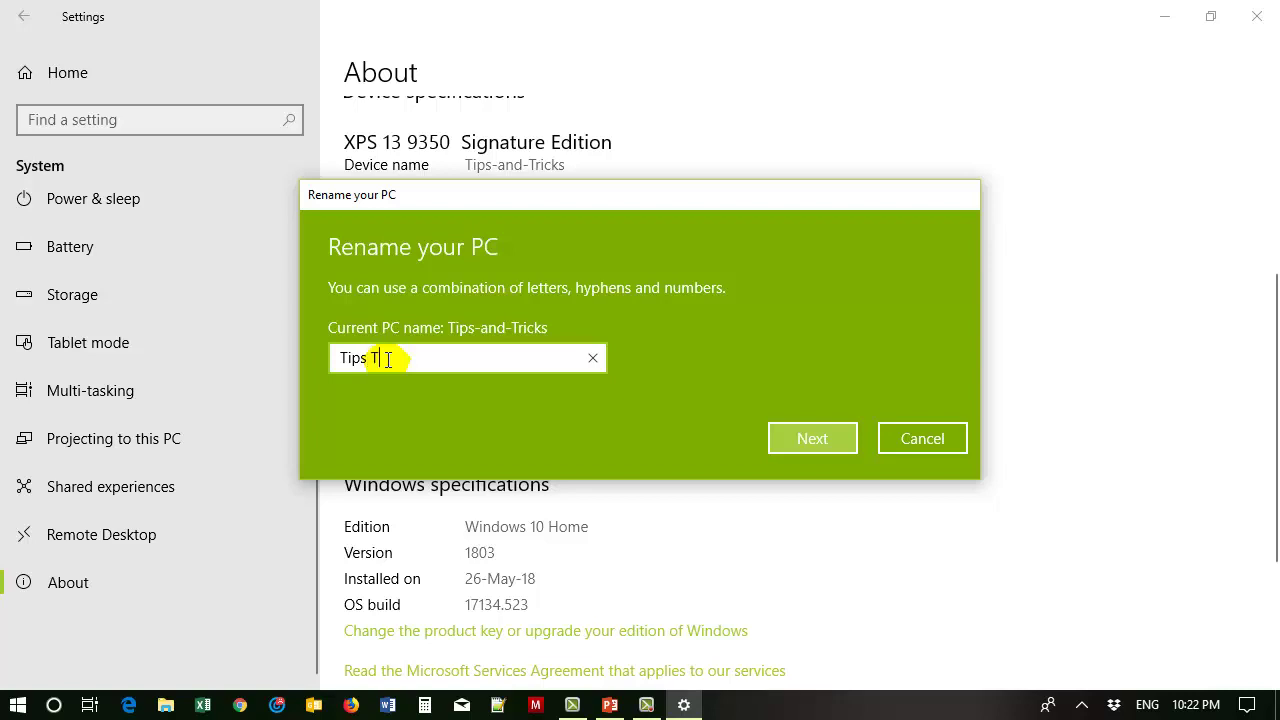
{"action": "type", "text": "ri"}
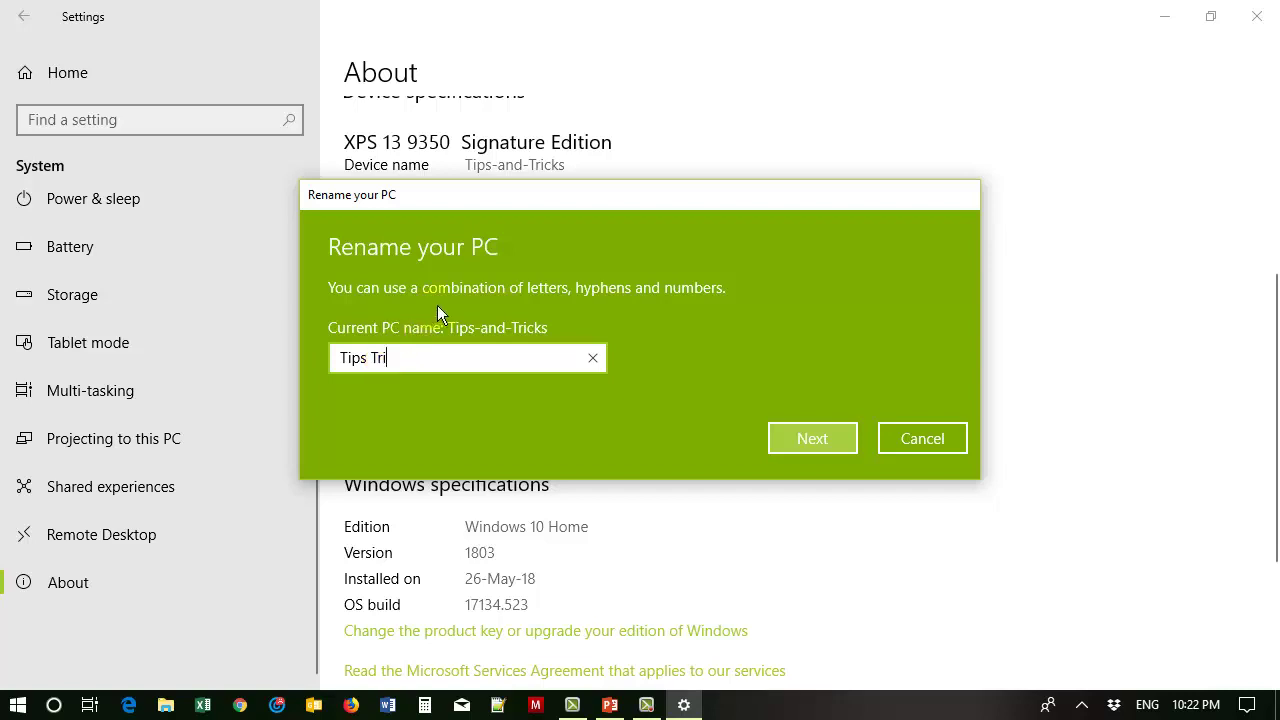
{"action": "type", "text": "cks"}
{"action": "left_click", "coordinate": [368, 357]}
{"action": "left_click", "coordinate": [374, 357]}
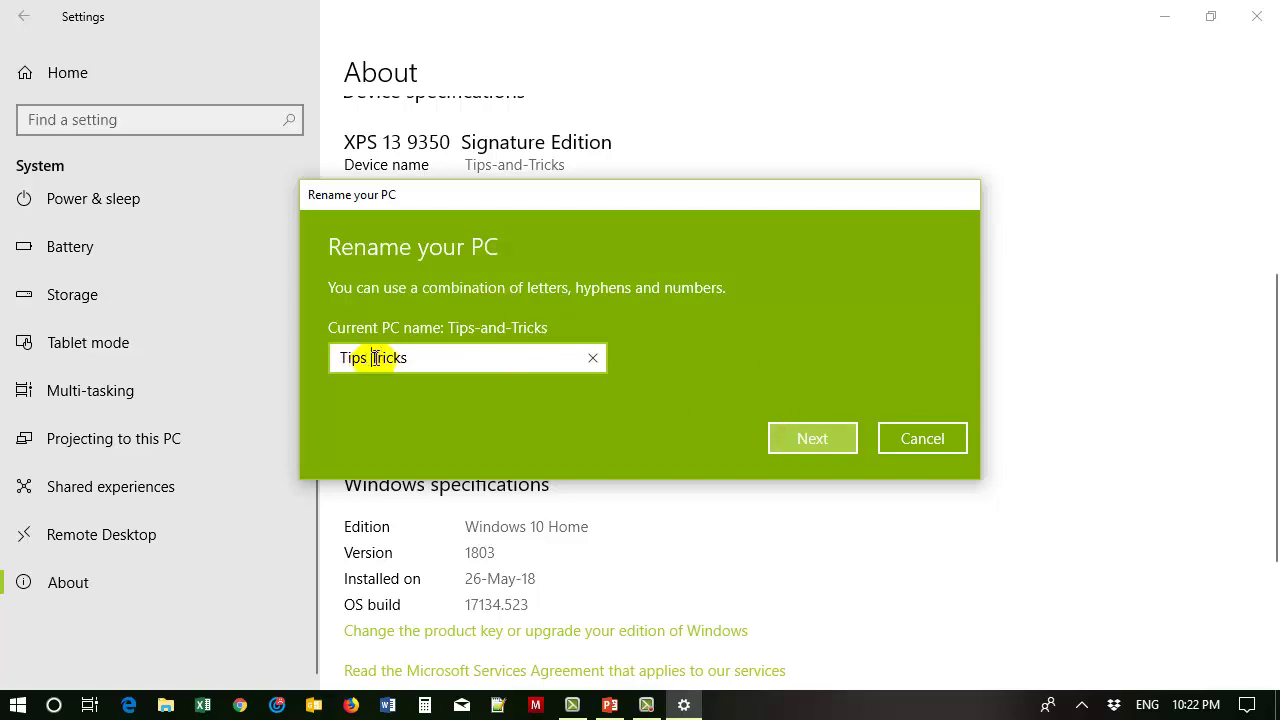
Replace the rejected space with a hyphen so the new name reads 'Tips-Tricks'
{"action": "left_click", "coordinate": [791, 435]}
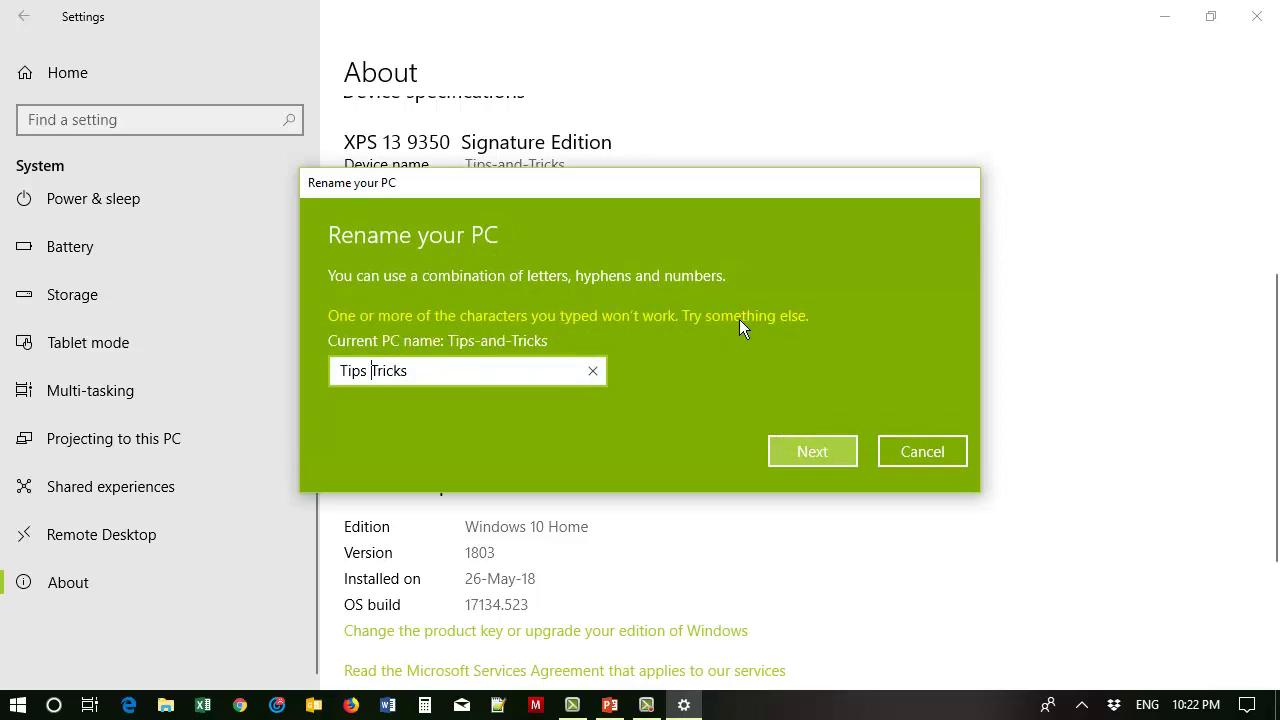
{"action": "left_click", "coordinate": [370, 372]}
{"action": "key", "text": "BackSpace"}
{"action": "left_click", "coordinate": [531, 368]}
{"action": "type", "text": "-"}
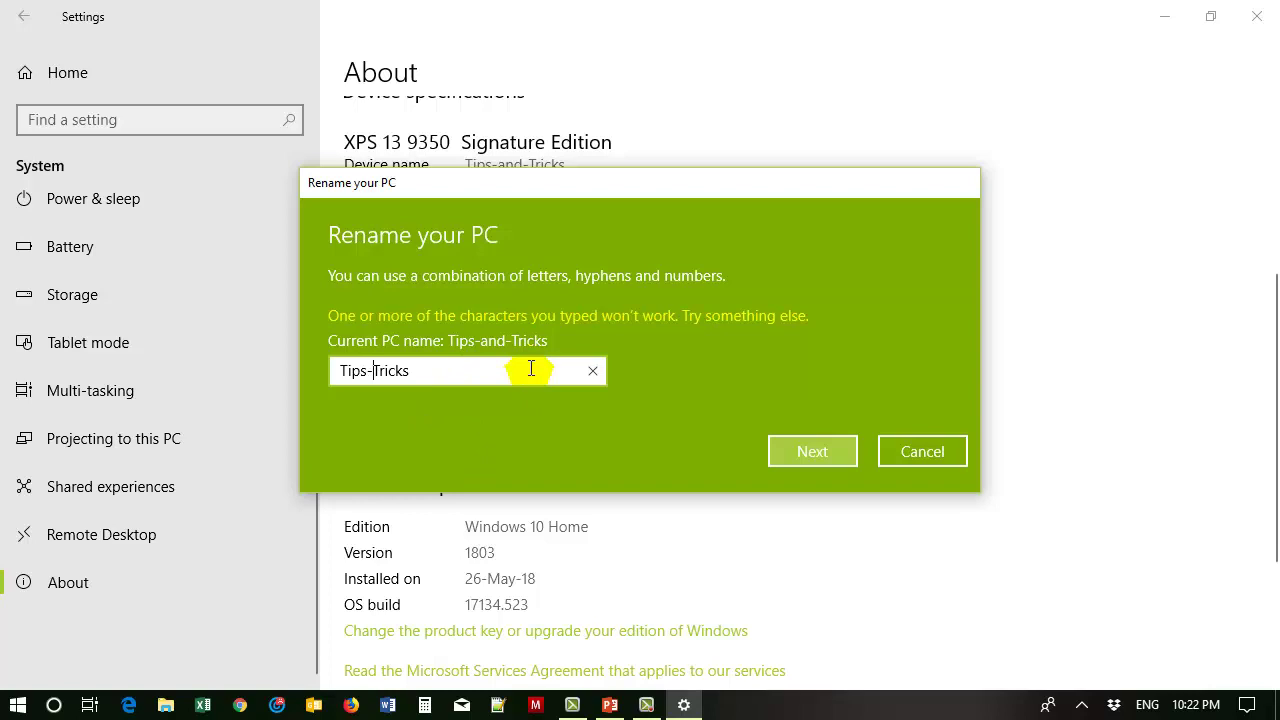
{"action": "left_click", "coordinate": [368, 374]}
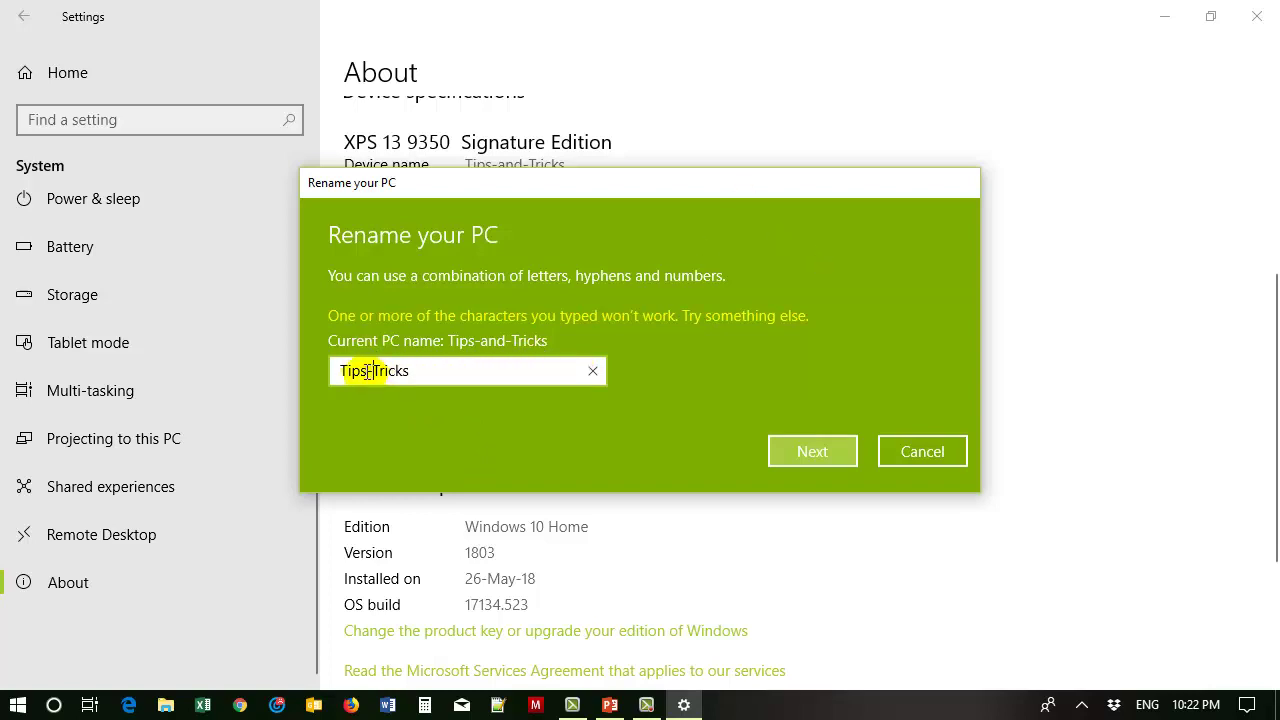
{"action": "left_click", "coordinate": [410, 378]}
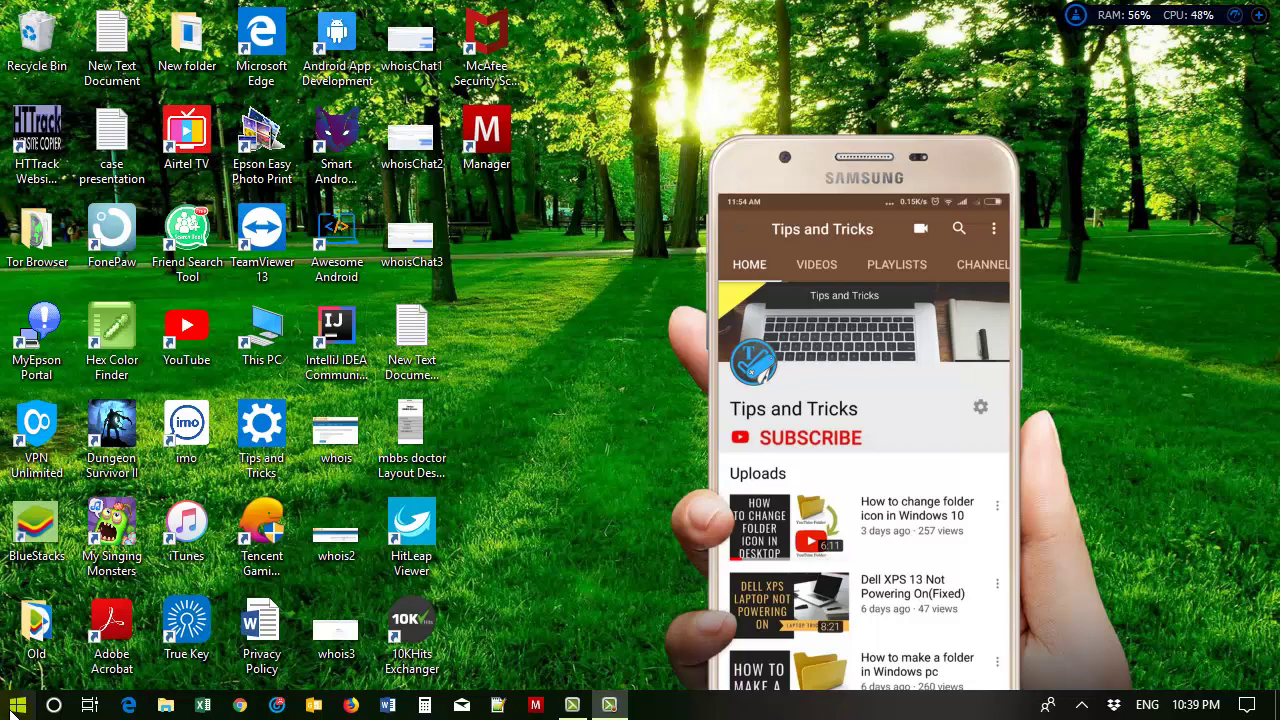
After the restart, return to Settings > System > About
{"action": "left_click", "coordinate": [17, 705]}
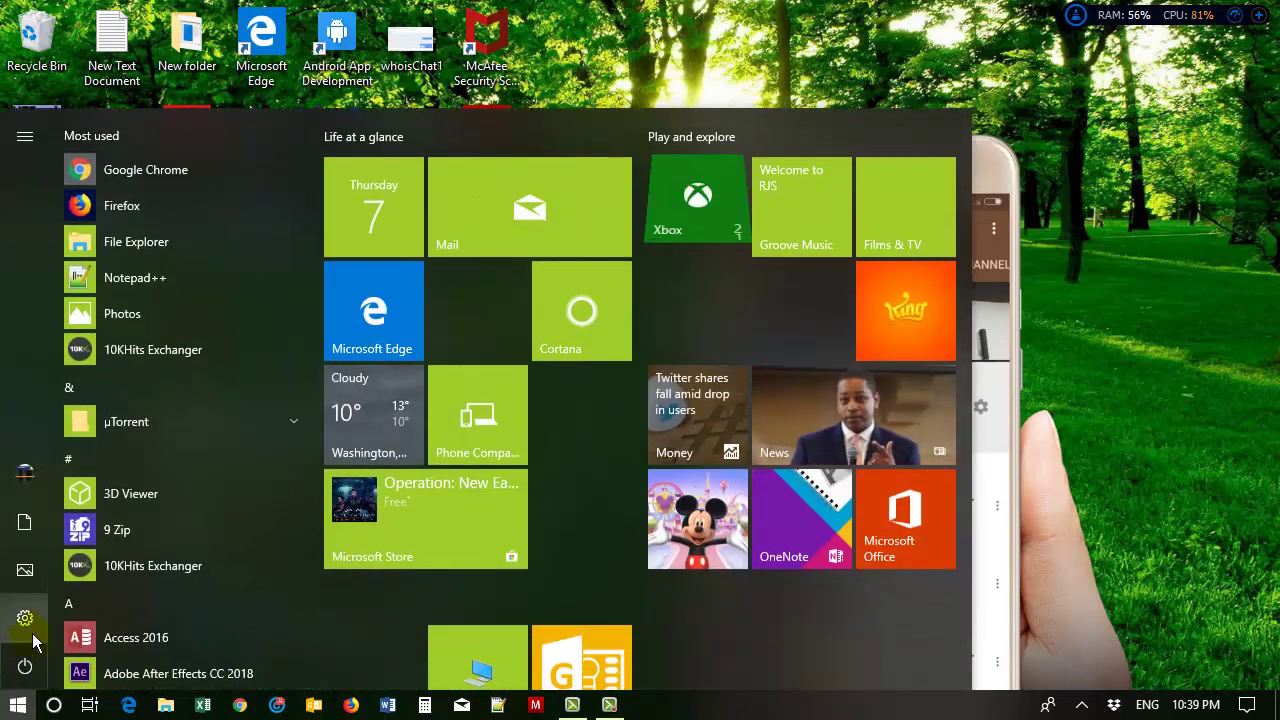
{"action": "left_click", "coordinate": [25, 618]}
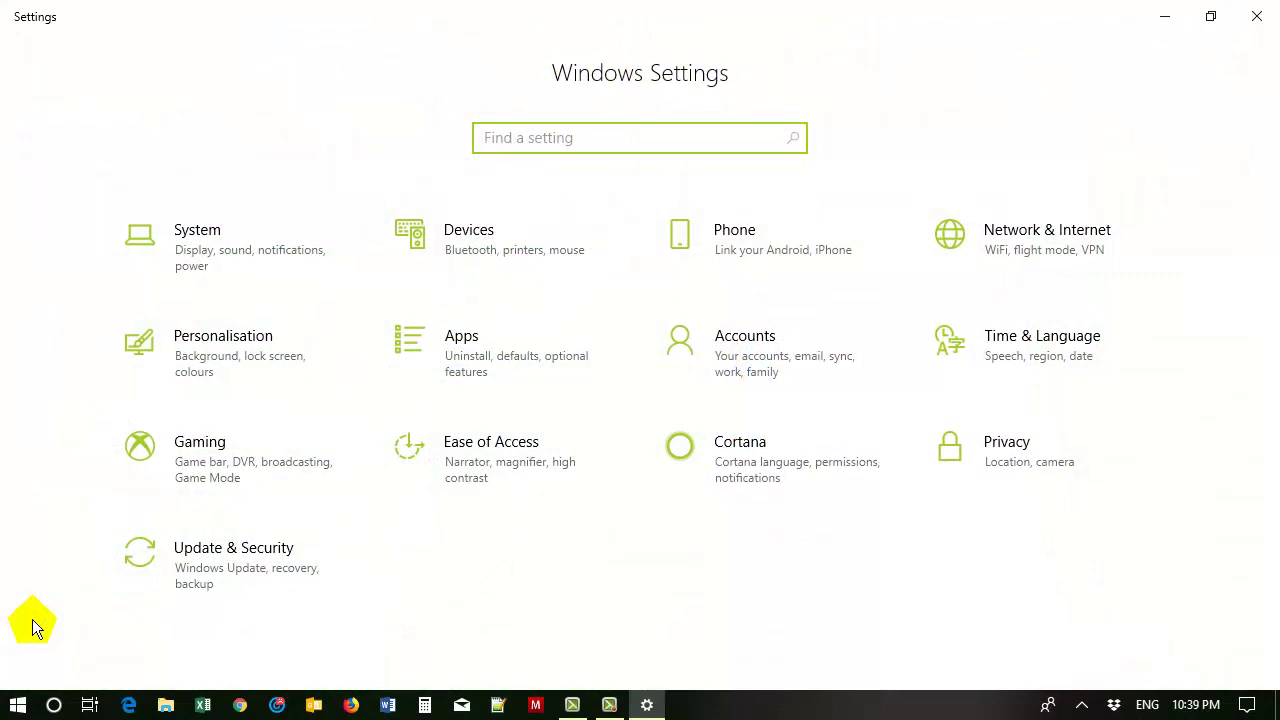
{"action": "left_click", "coordinate": [190, 257]}
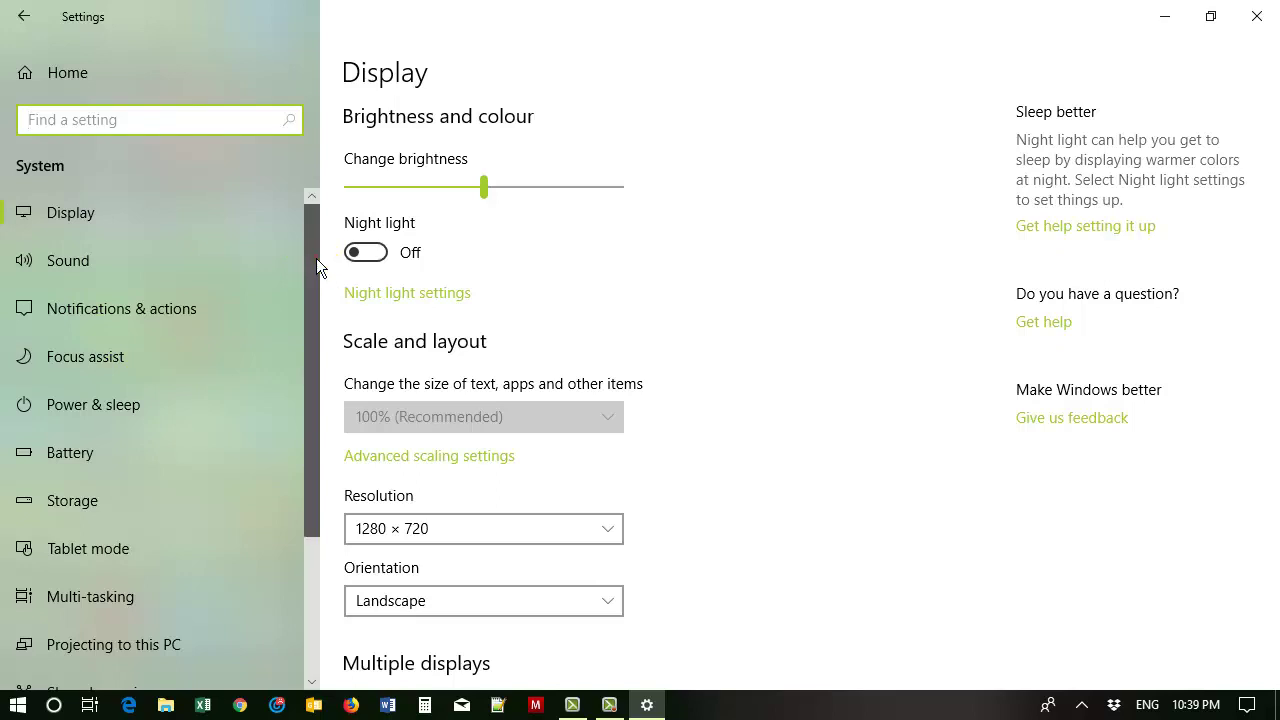
{"action": "left_click_drag", "start_coordinate": [311, 255], "coordinate": [301, 559]}
{"action": "left_click", "coordinate": [74, 591]}
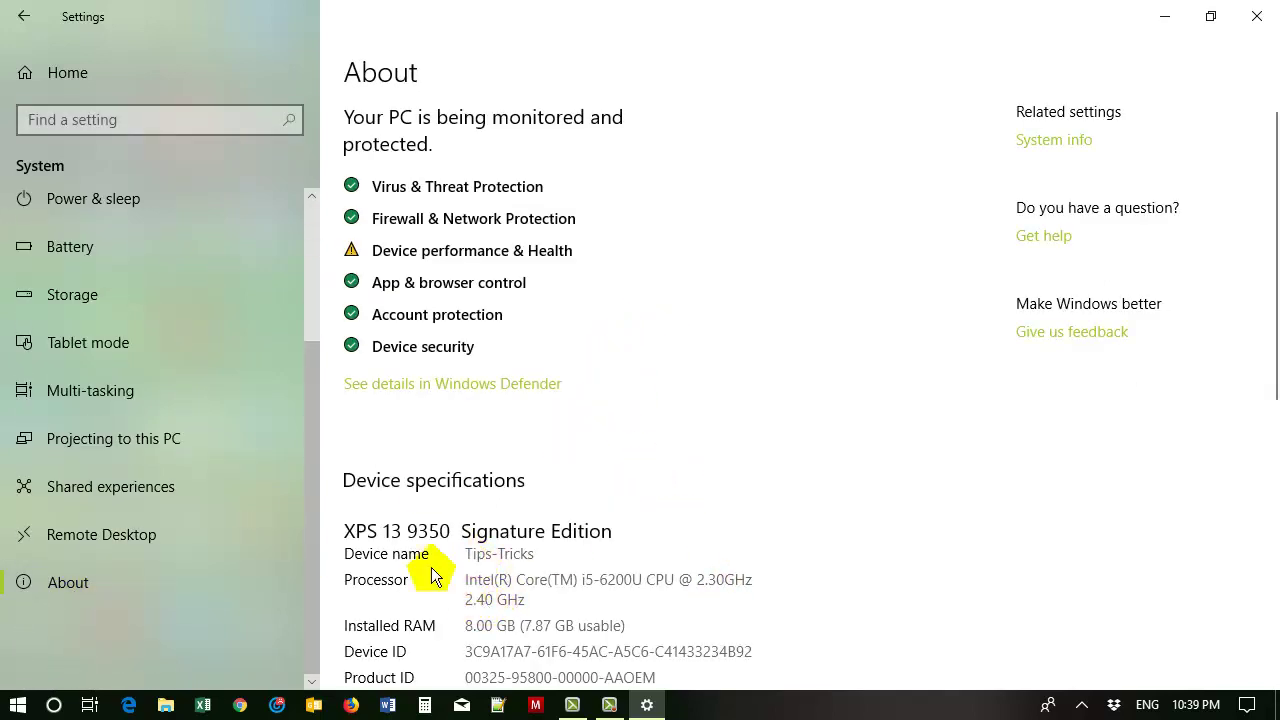
Confirm the Device name shows Tips-Tricks, then close the Settings window
{"action": "mouse_move", "coordinate": [443, 533]}
{"action": "left_mouse_down"}
{"action": "mouse_move", "coordinate": [468, 553]}
{"action": "mouse_move", "coordinate": [534, 553]}
{"action": "left_mouse_up"}
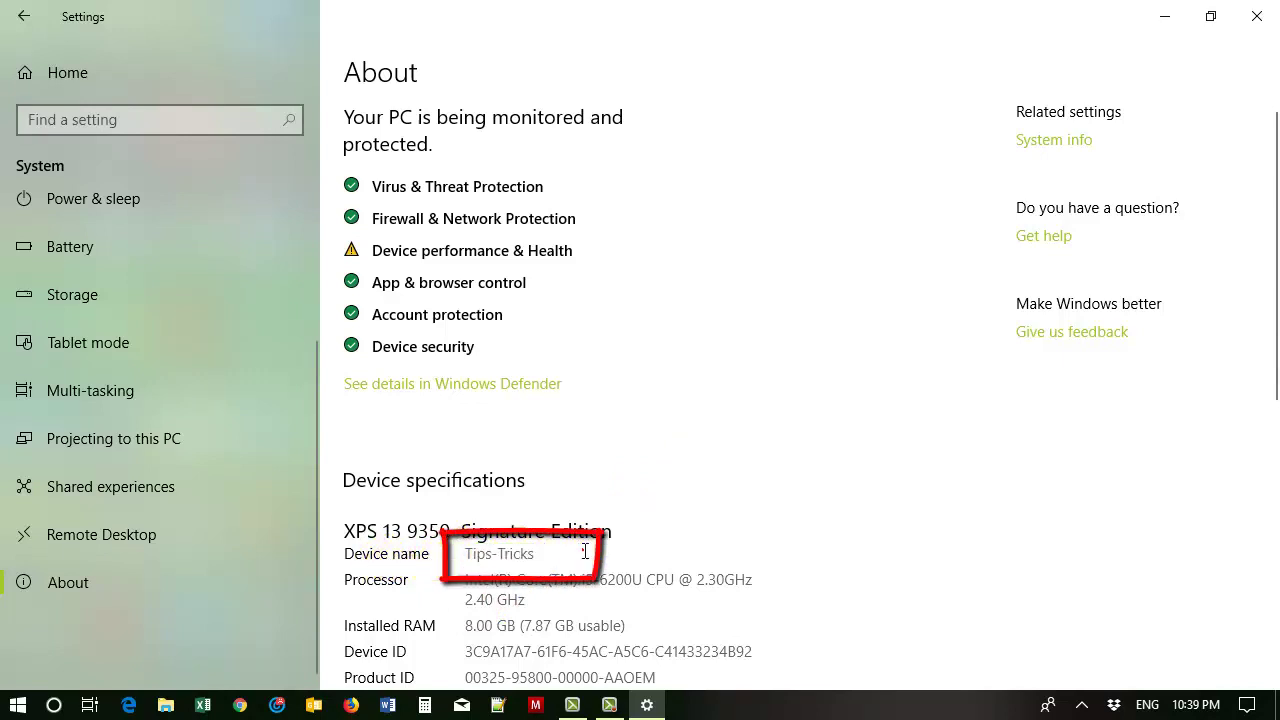
{"action": "left_click", "coordinate": [545, 553]}
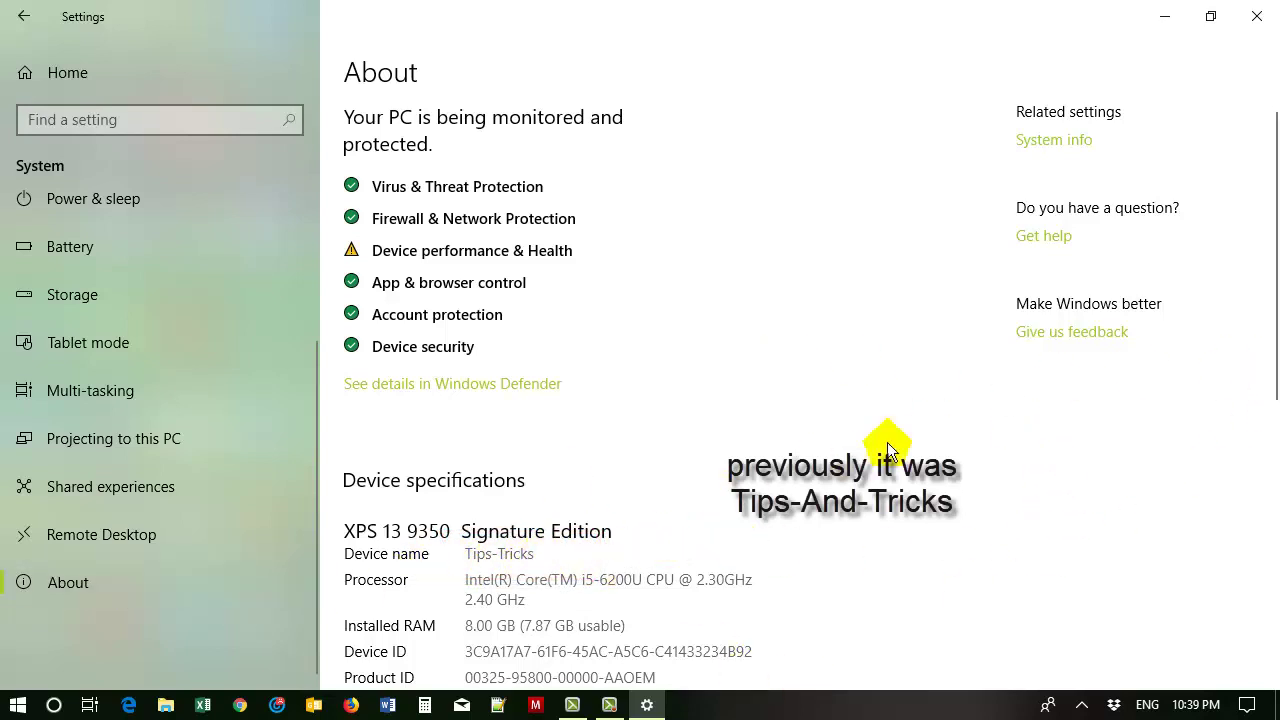
{"action": "left_click_drag", "start_coordinate": [1277, 257], "coordinate": [1272, 357]}
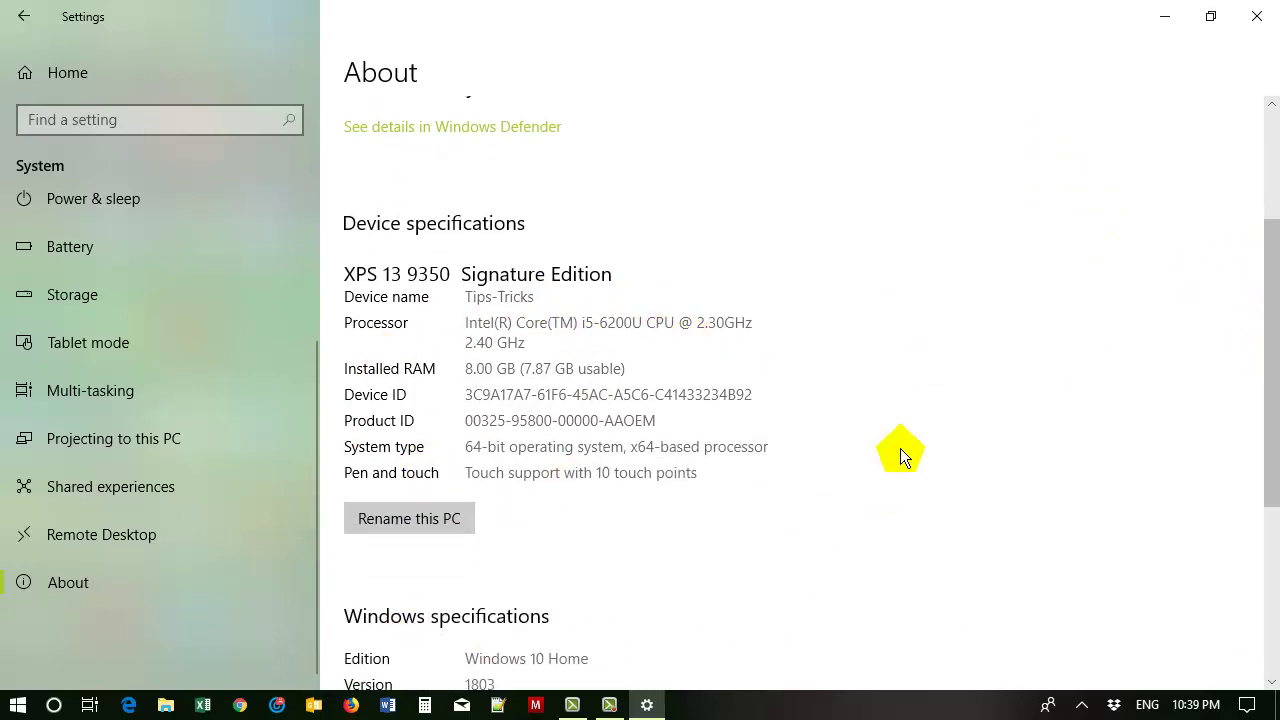
{"action": "left_click", "coordinate": [1260, 14]}
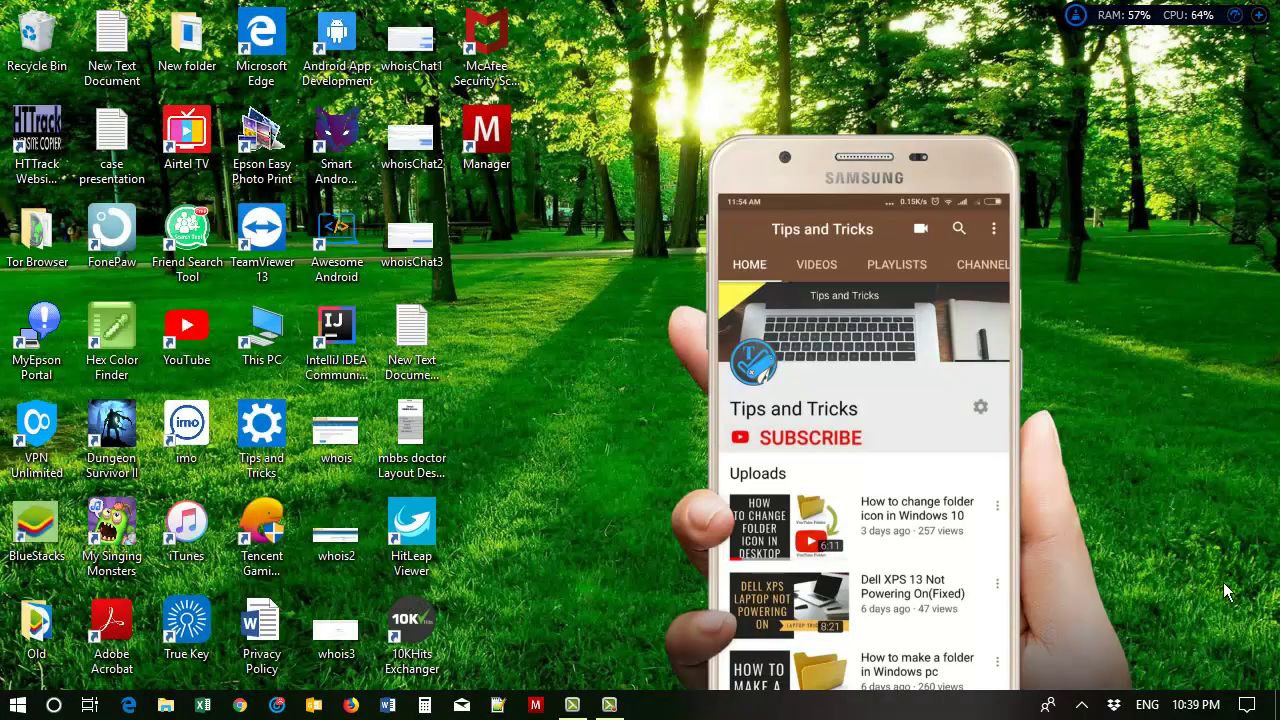
{"action": "left_click", "coordinate": [910, 578]}
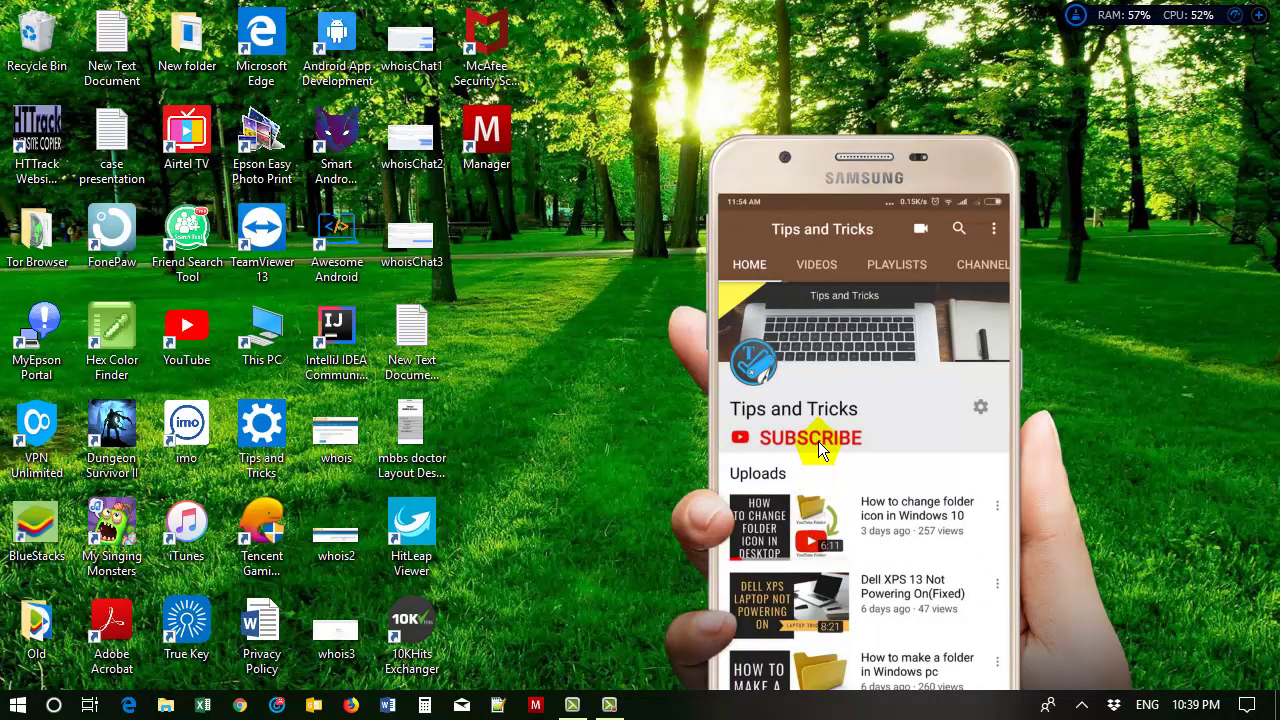